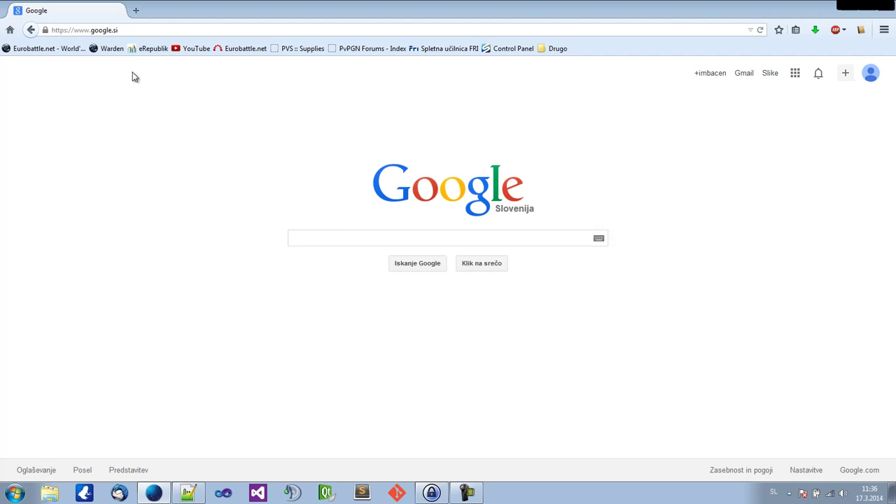
Step: Open the Eurobattle.net forum and go to its Installer 2014 download page
click(62, 49)
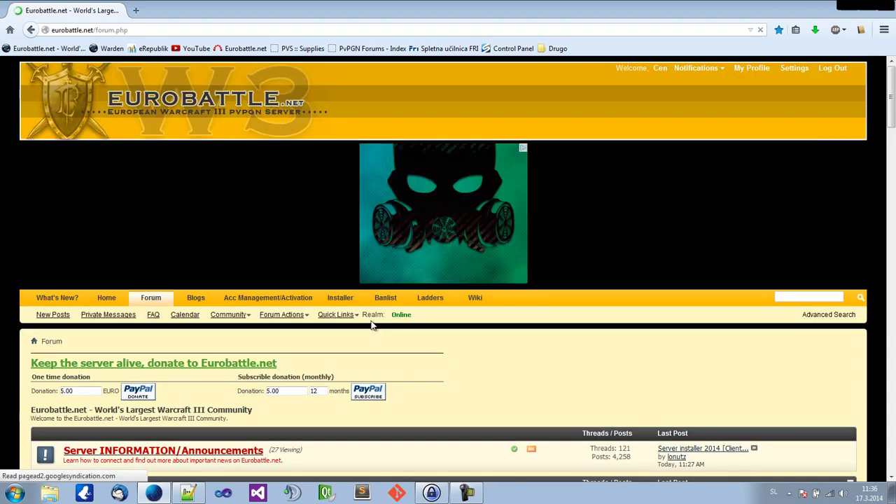
click(341, 301)
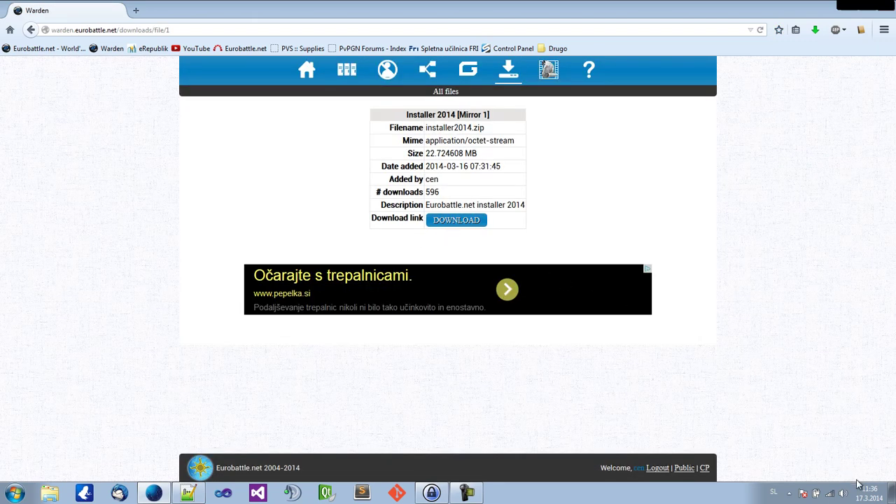
Step: Show the desktop and extract installer2014.zip there with 7-Zip
click(893, 494)
click(10, 124)
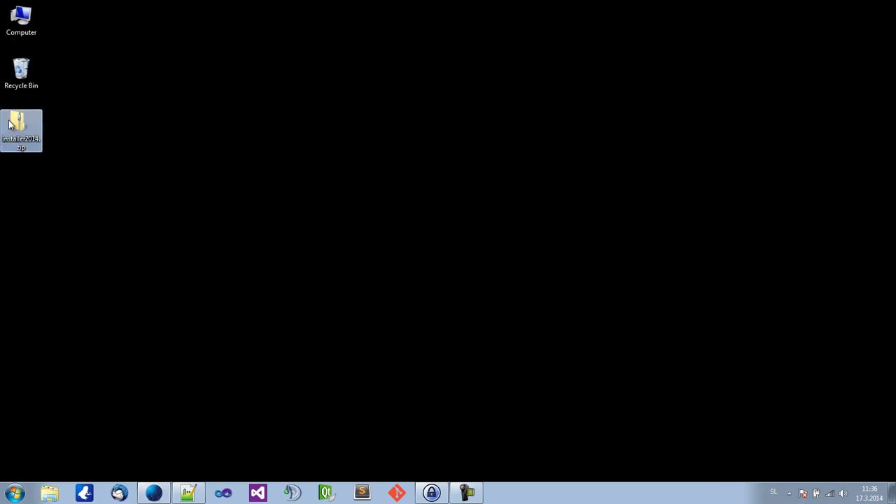
right_click(10, 124)
mouse_move(116, 226)
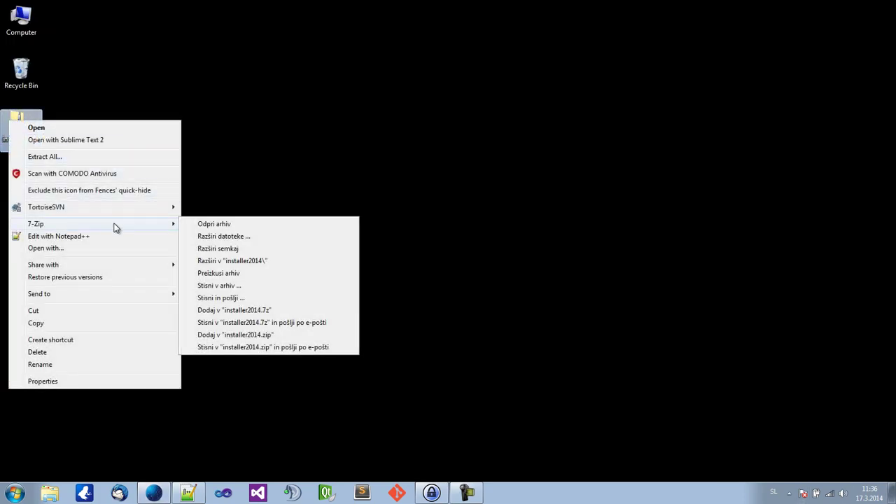
click(241, 251)
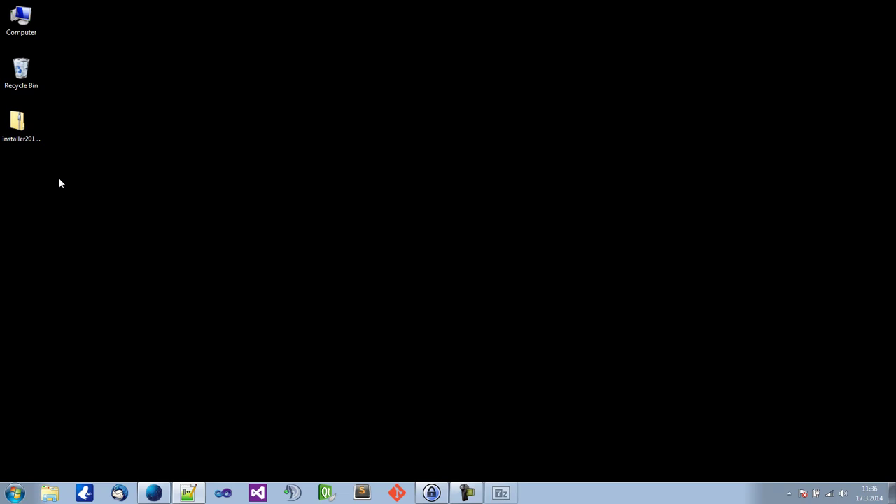
Step: Run the extracted installer.exe on the desktop as administrator
click(22, 177)
right_click(21, 178)
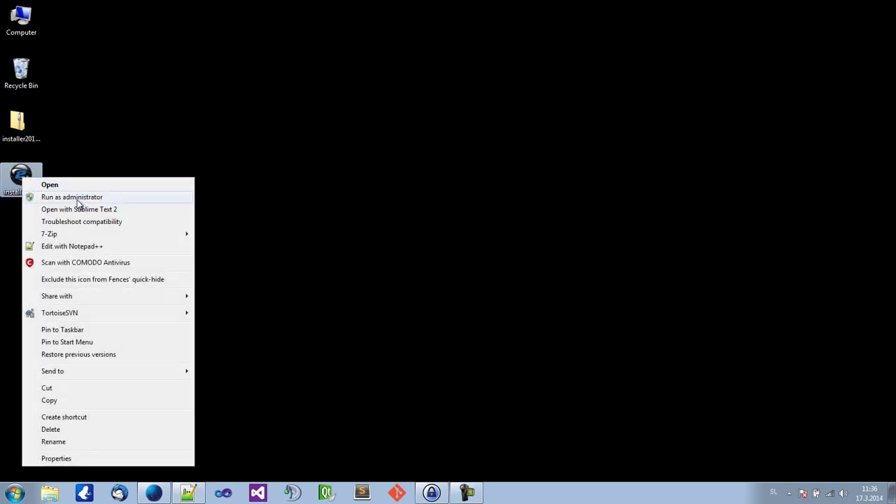
click(71, 197)
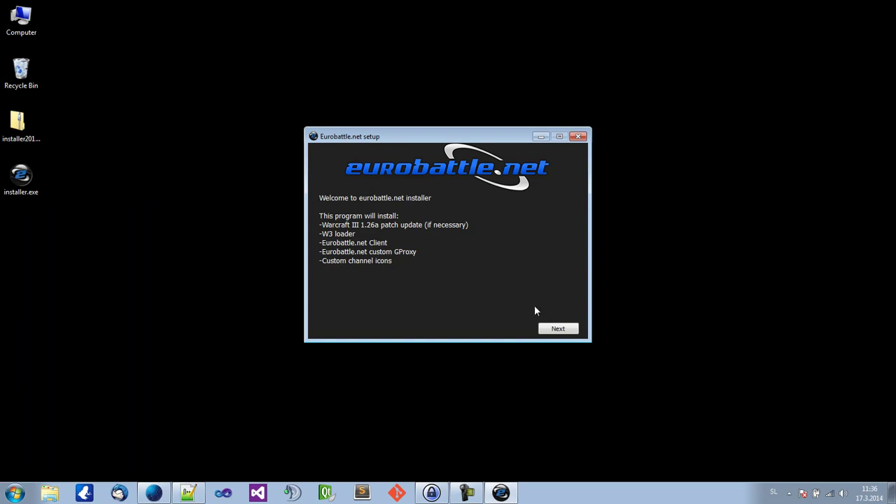
Step: Continue past the setup welcome page, read through the terms of service and accept them
click(558, 328)
scroll(524, 258, down, 2)
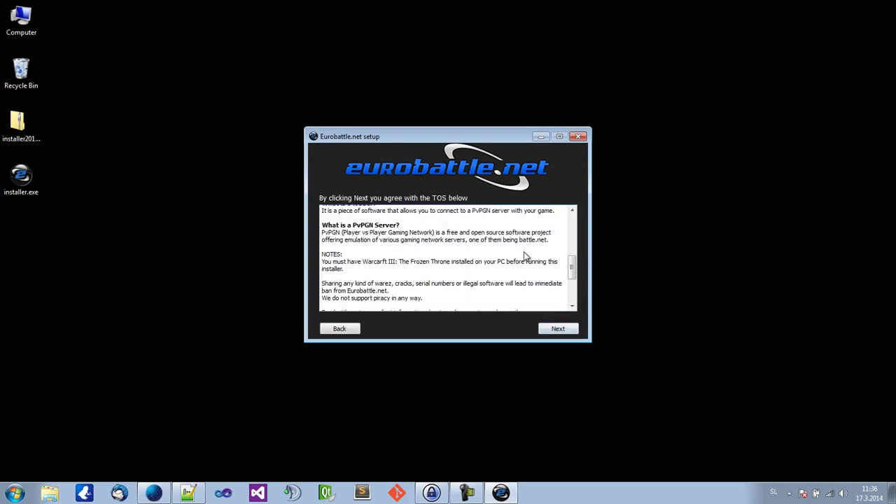
scroll(524, 255, down, 4)
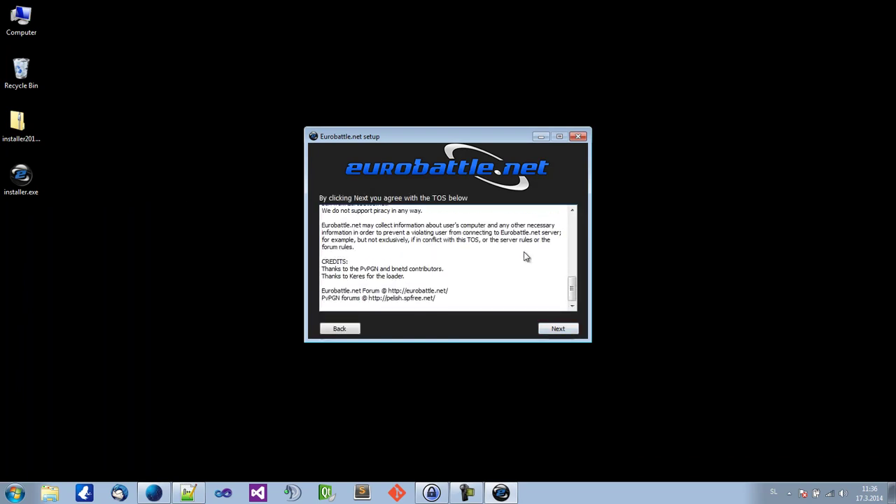
click(558, 329)
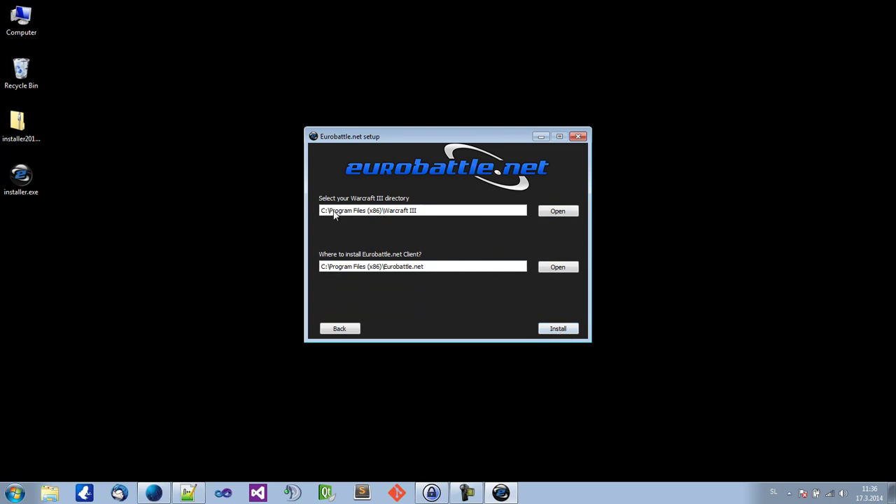
Step: Install using the proposed Warcraft III and Eurobattle.net directories and finish the setup
click(563, 328)
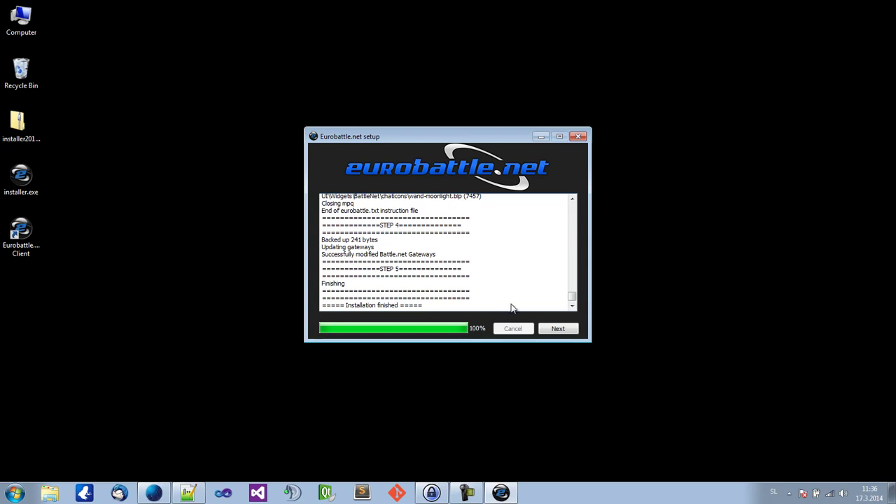
click(560, 329)
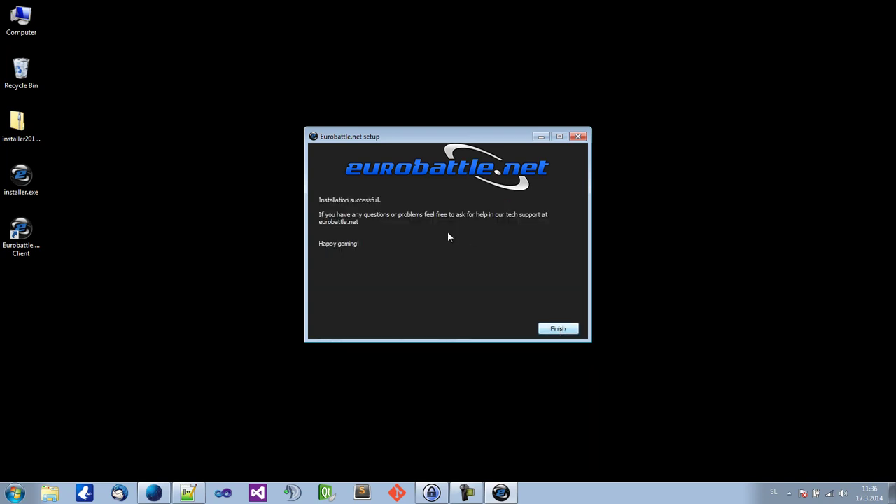
click(549, 328)
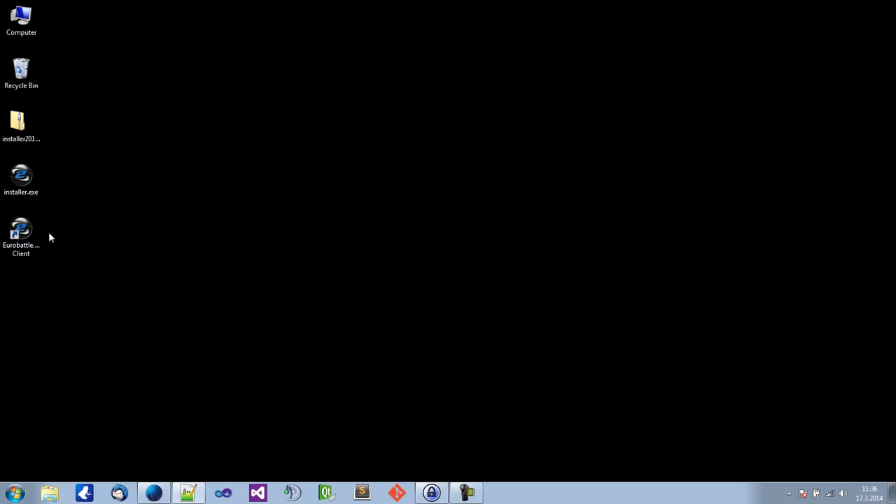
Step: Start the Eurobattle.net Client from its desktop shortcut as administrator
click(23, 231)
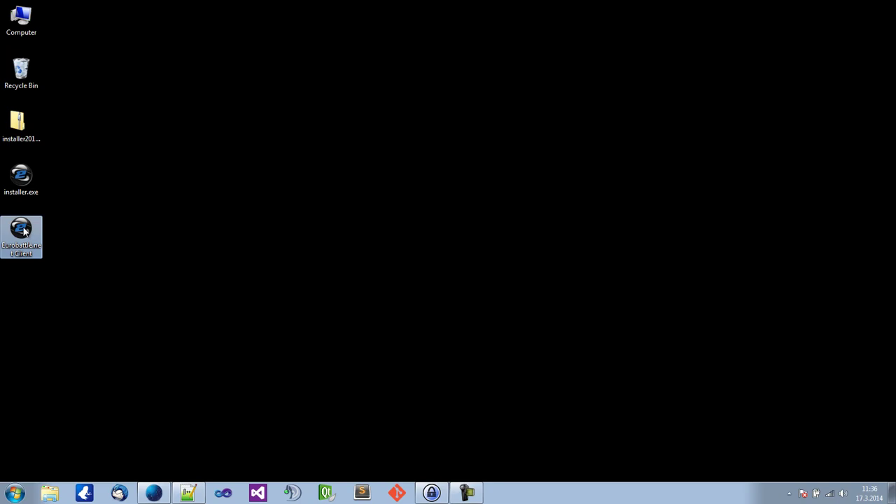
right_click(24, 232)
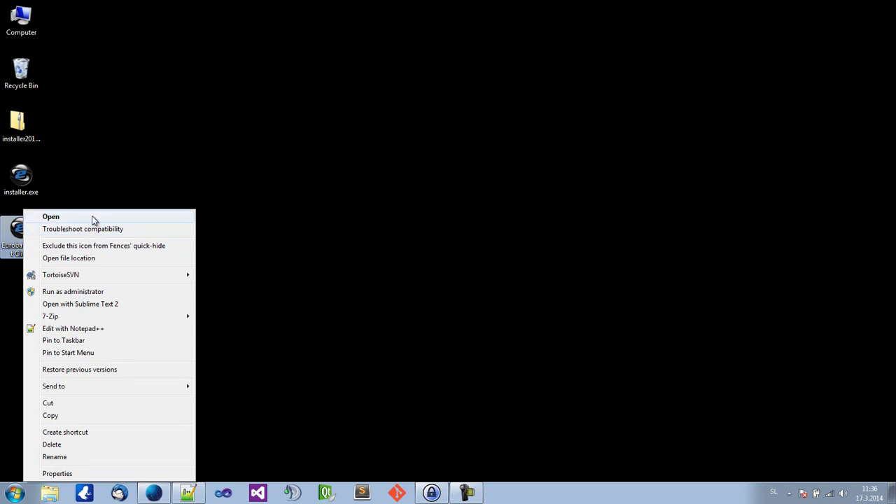
click(98, 292)
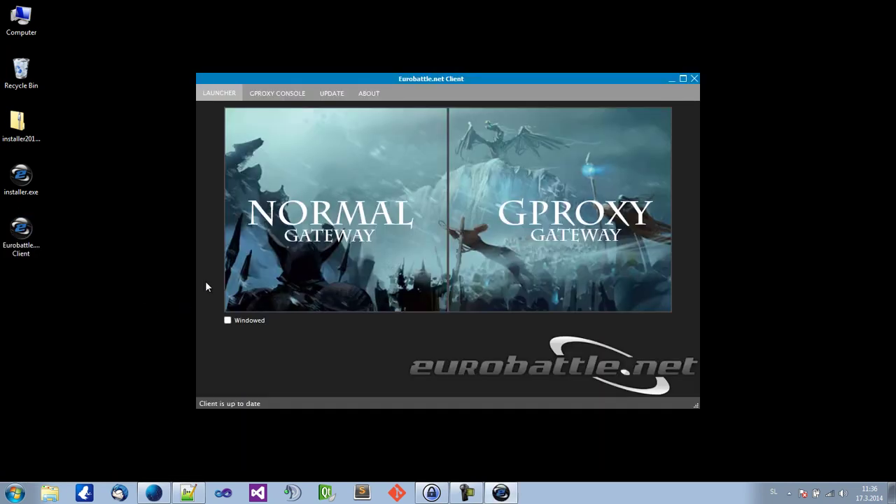
Step: Enable Windowed mode, launch Warcraft III through the GProxy gateway, and log on with the account name and password
drag(413, 80, 399, 59)
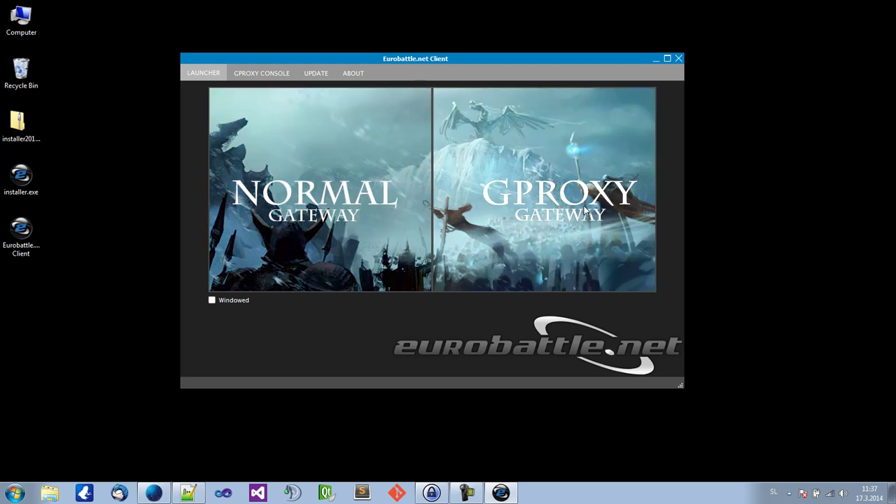
mouse_move(583, 208)
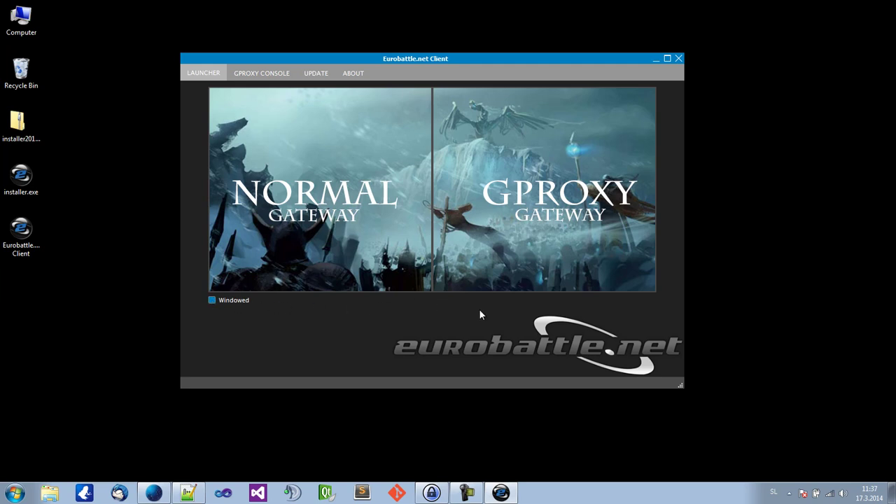
mouse_move(513, 235)
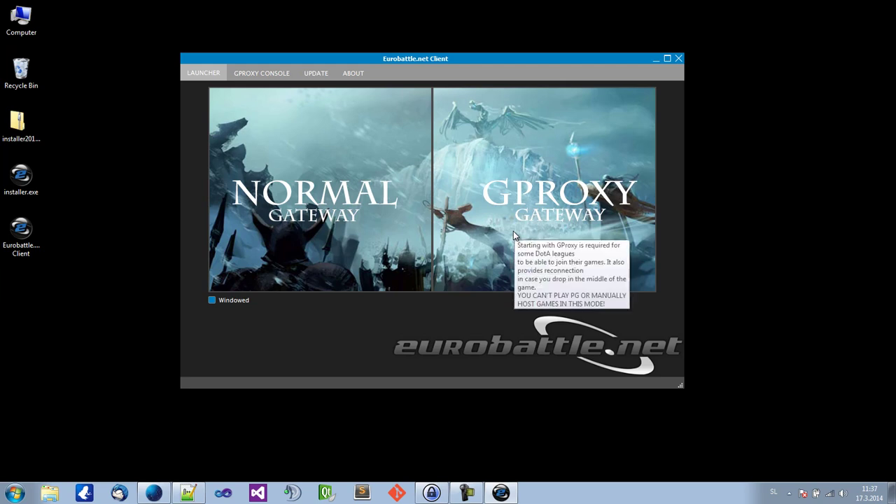
click(513, 231)
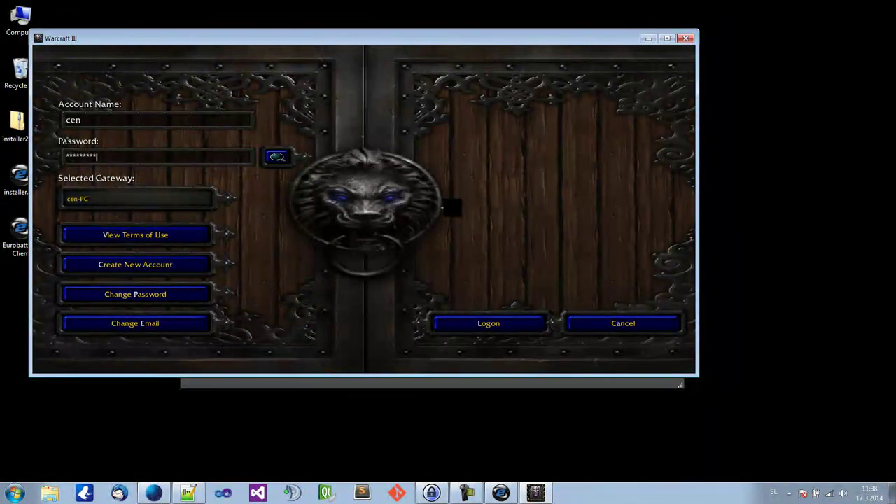
key(Return)
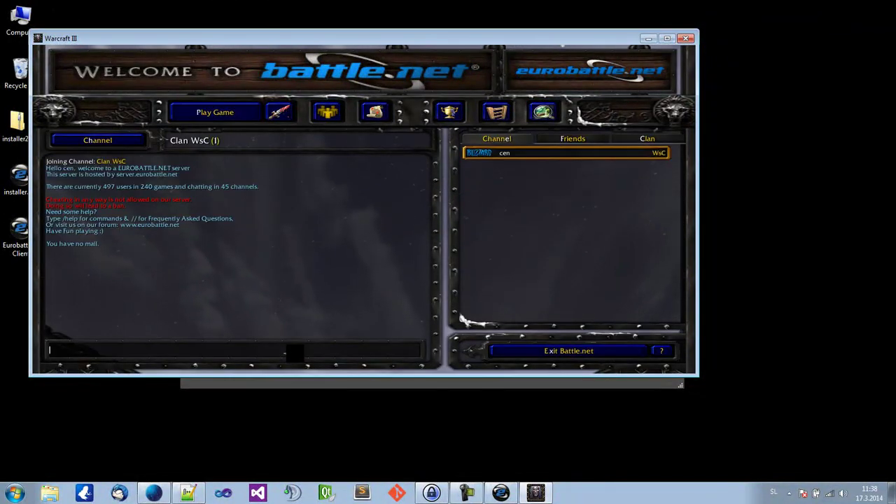
Step: Request a private game named cencen by whispering "!priv cencen" to lagabuse.com
text(/w)
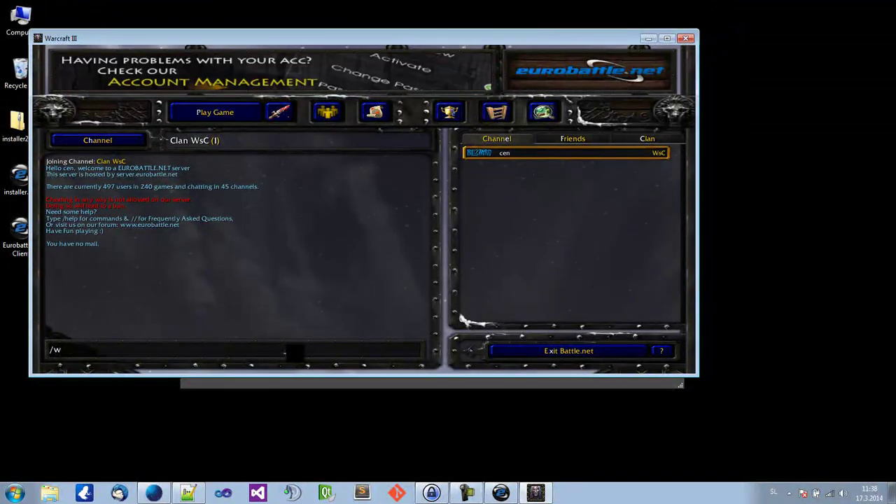
text( lagabuse.co)
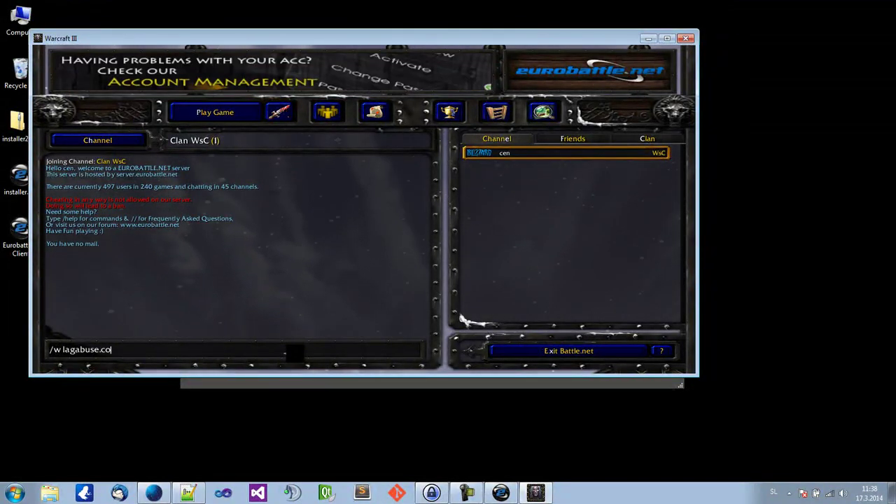
text(m !priv cencen)
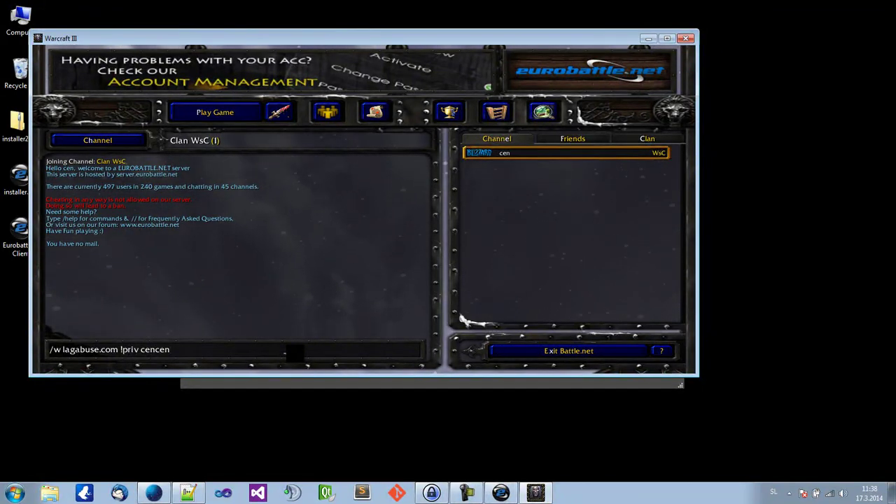
key(Return)
Step: Join the custom game named cencen
click(375, 112)
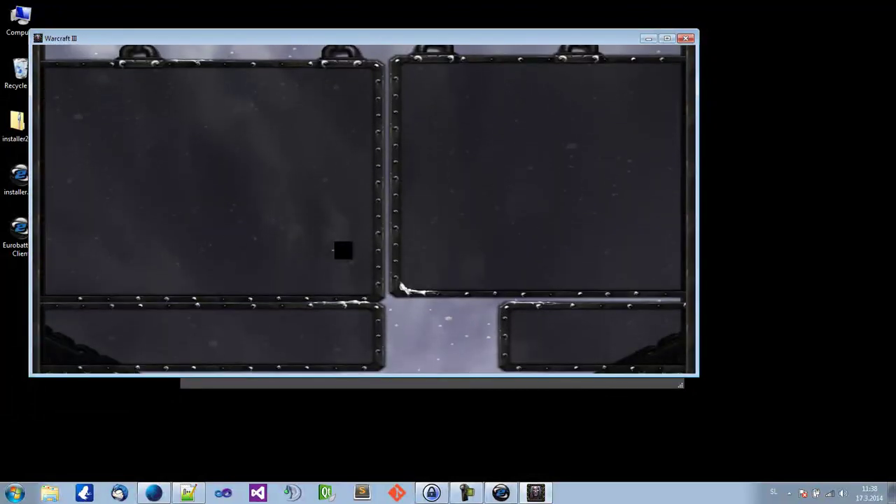
text(cencen)
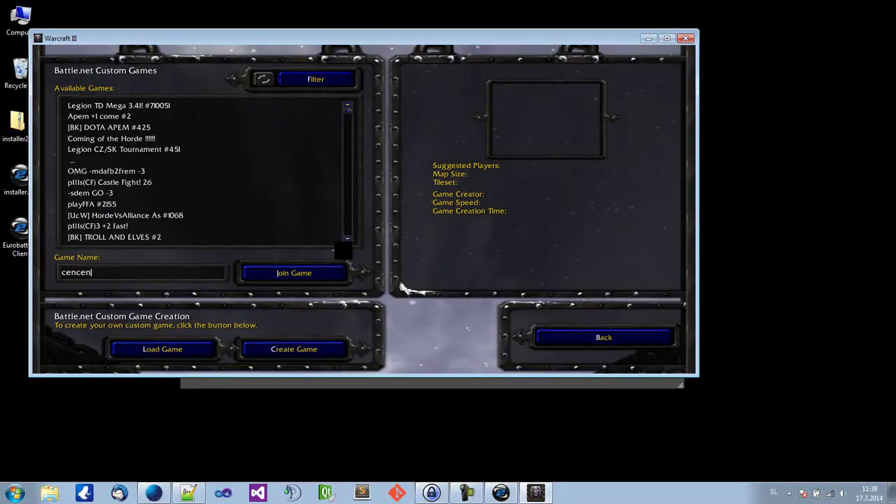
key(Return)
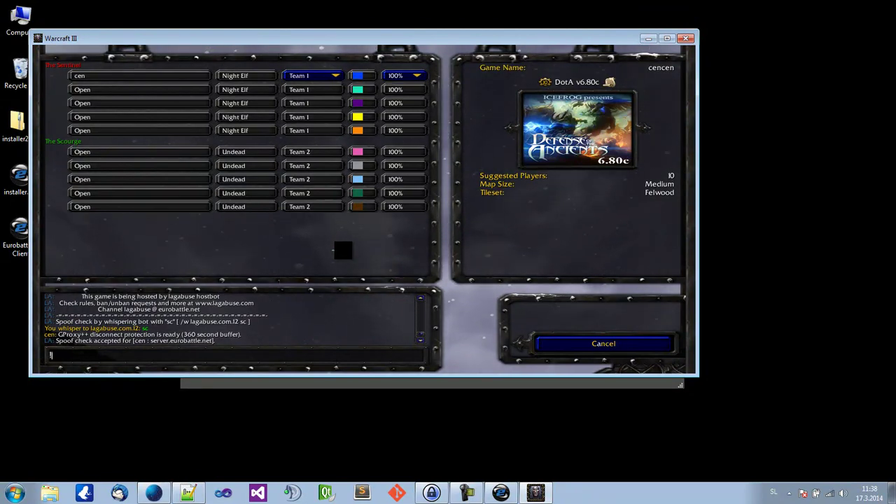
Step: Unhost the game with !unhost in the lobby chat and query the GProxy version with !v in the channel chat
text(!unhost)
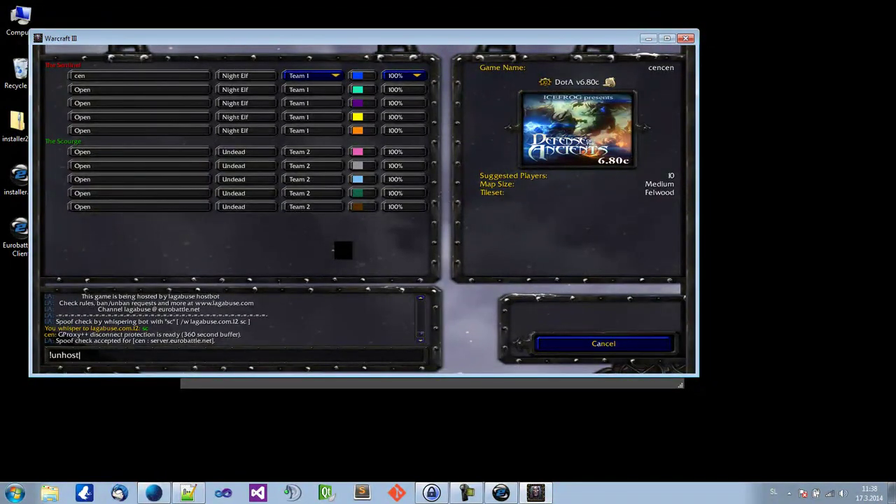
key(Return)
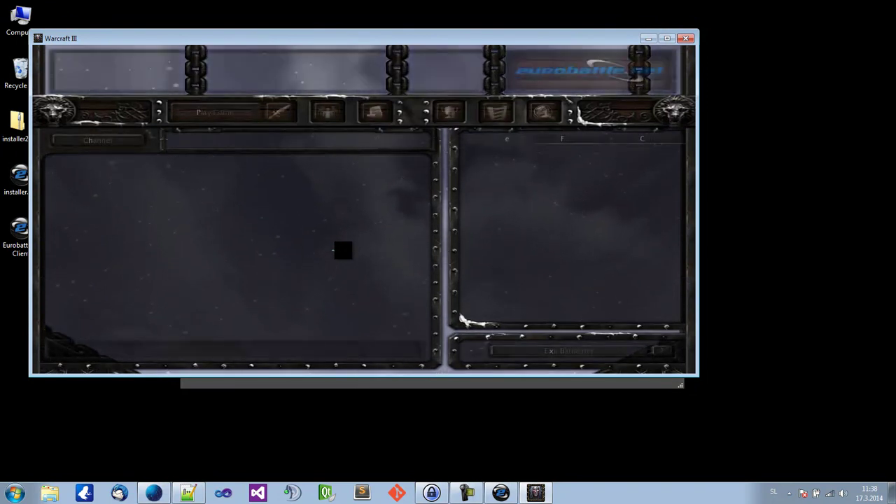
text(!v)
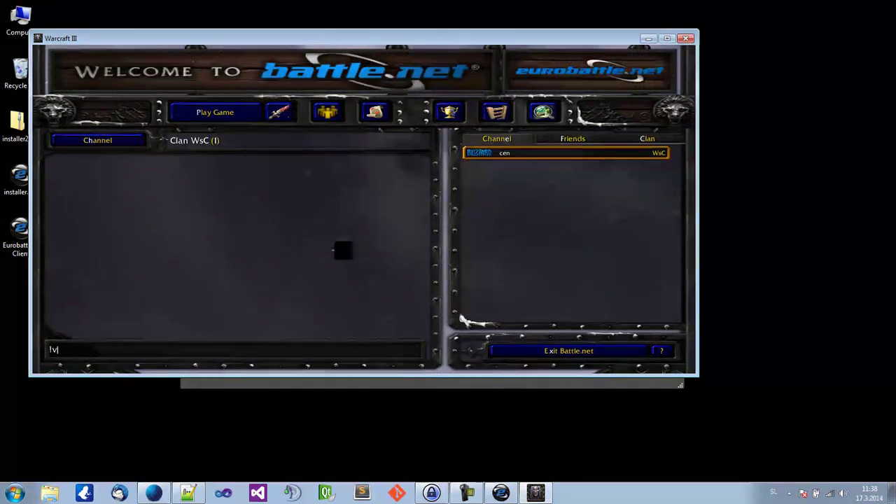
key(Return)
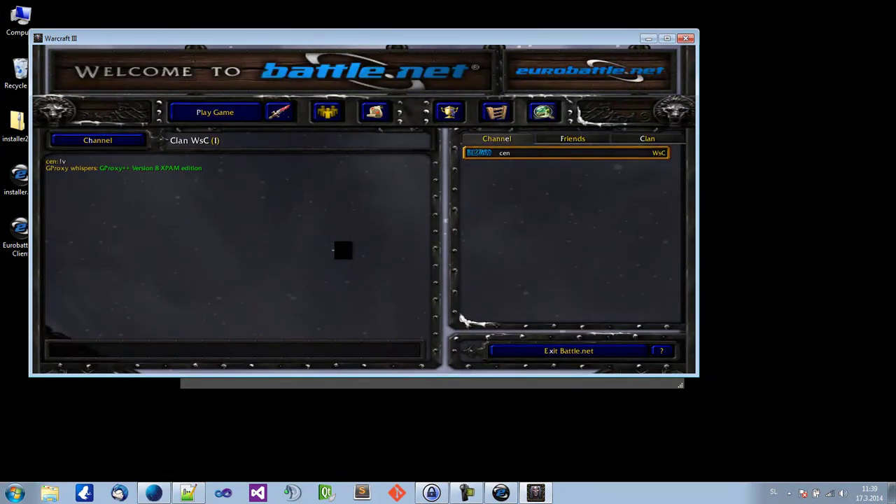